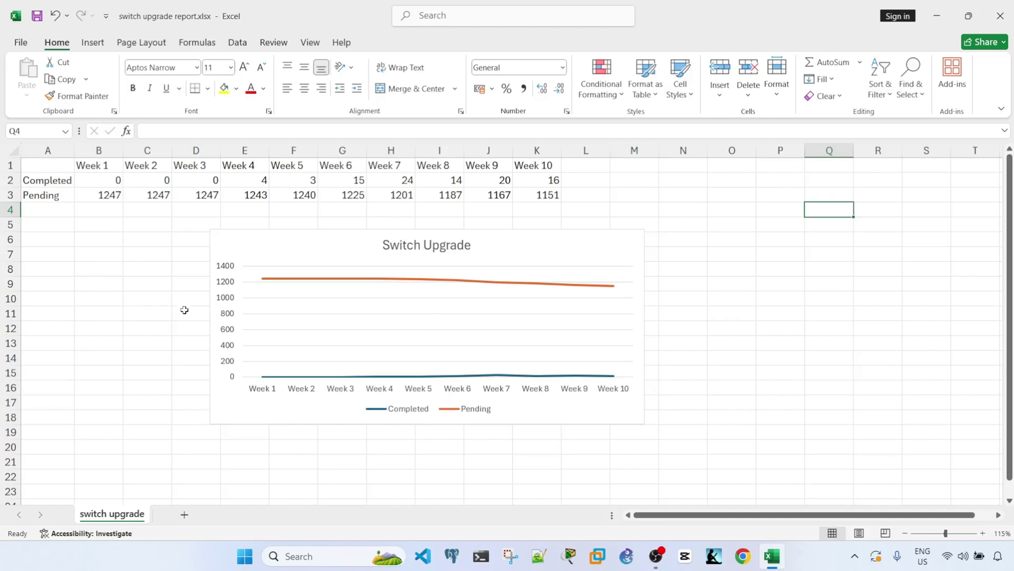
- Select the old Switch Upgrade chart and delete it from the sheet
click(118, 251)
click(402, 298)
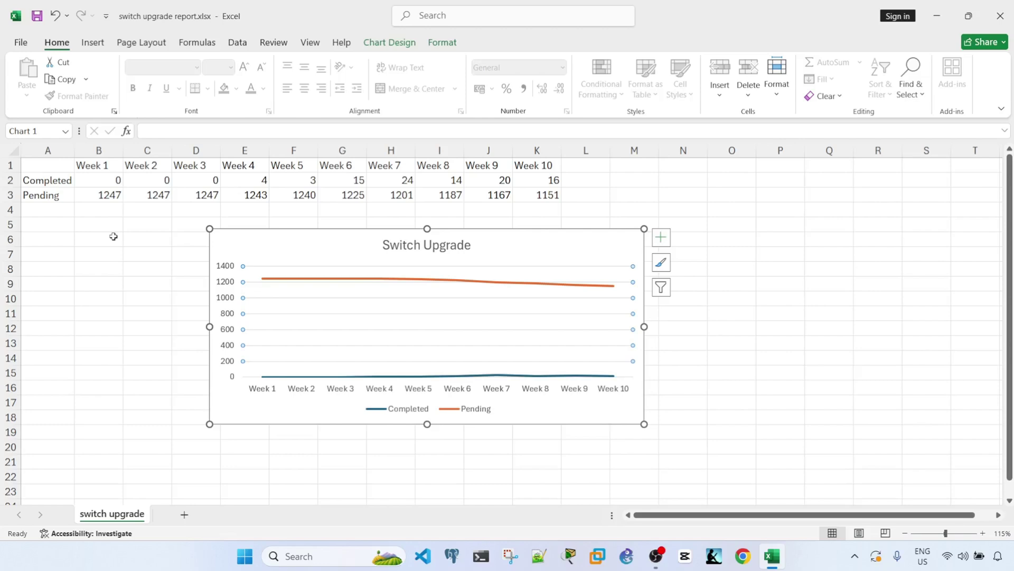
click(129, 198)
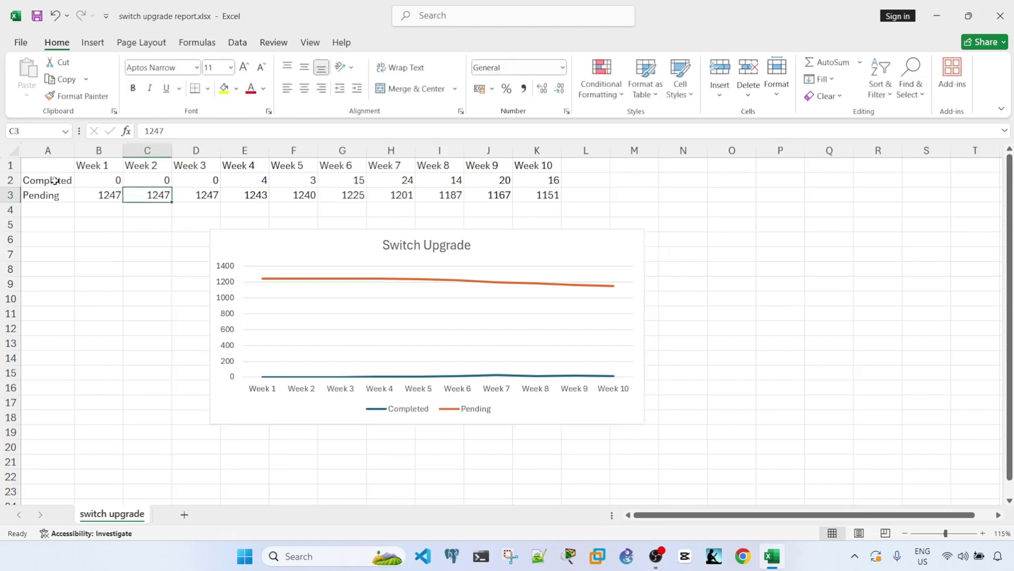
click(94, 167)
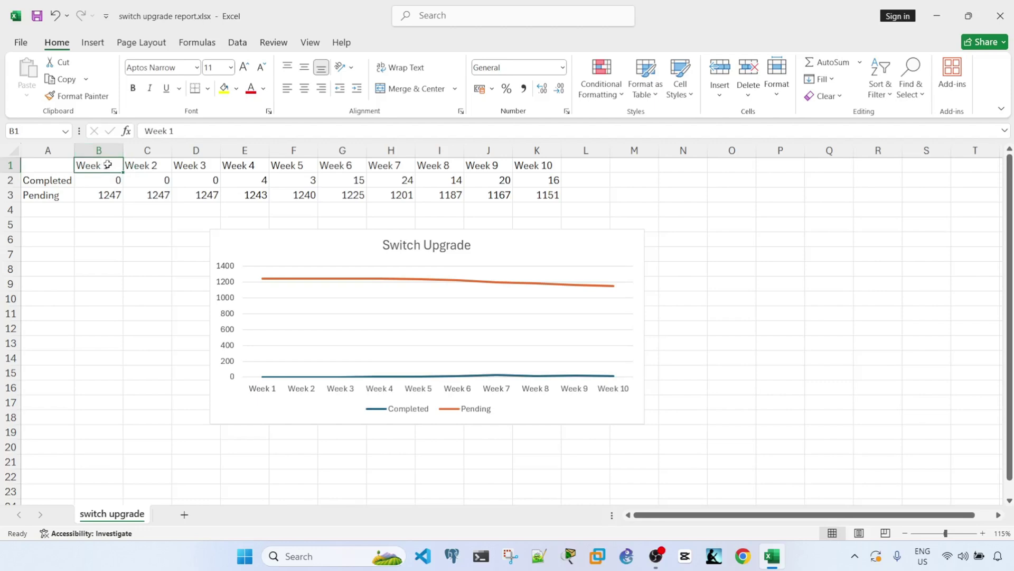
drag(108, 165, 533, 163)
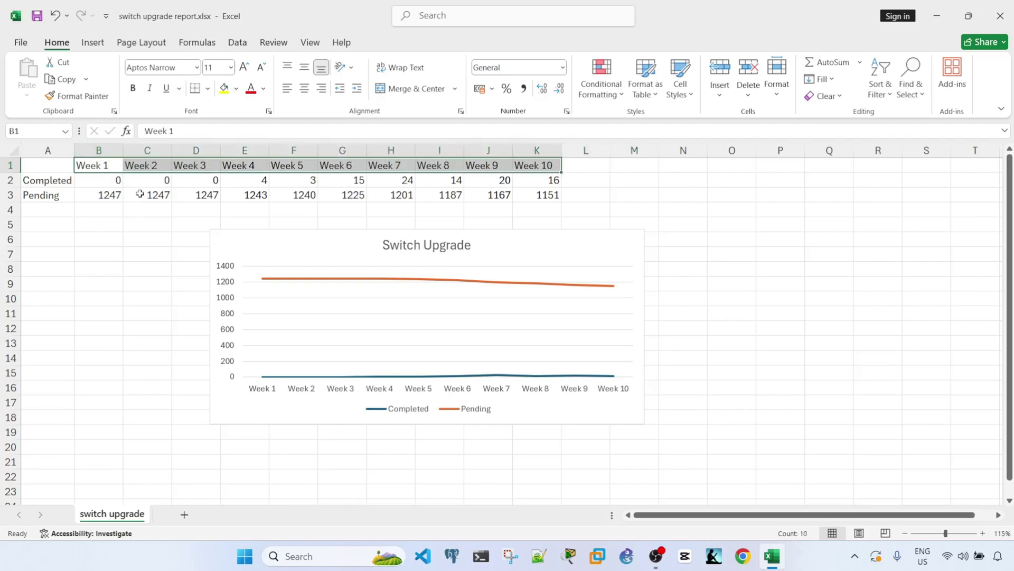
click(69, 224)
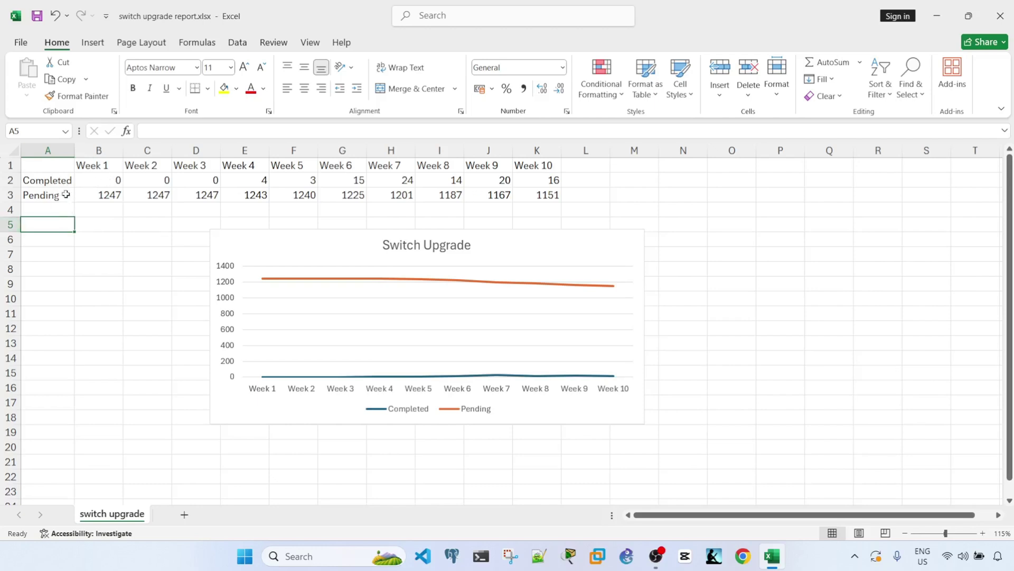
click(66, 194)
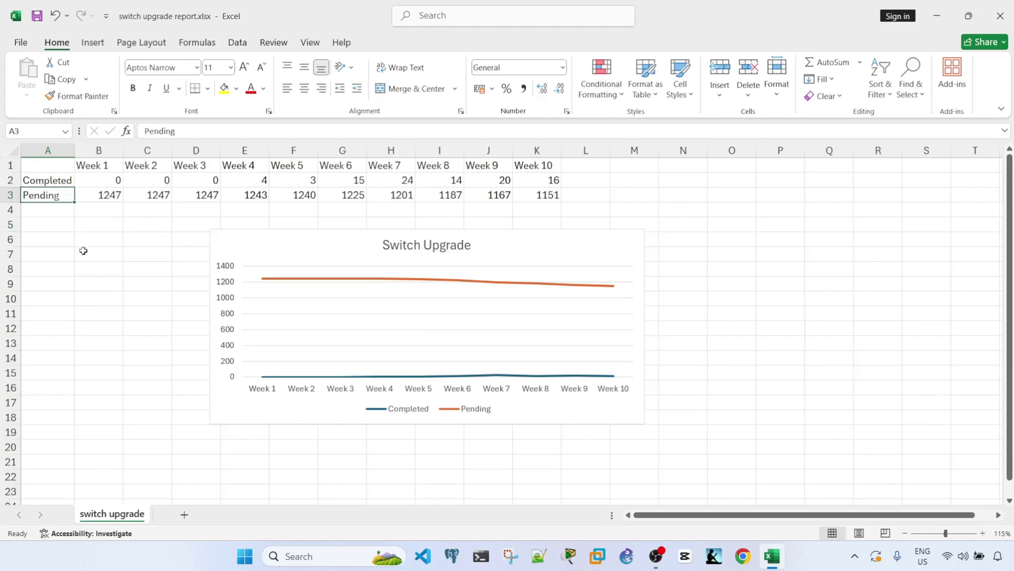
click(114, 246)
click(330, 302)
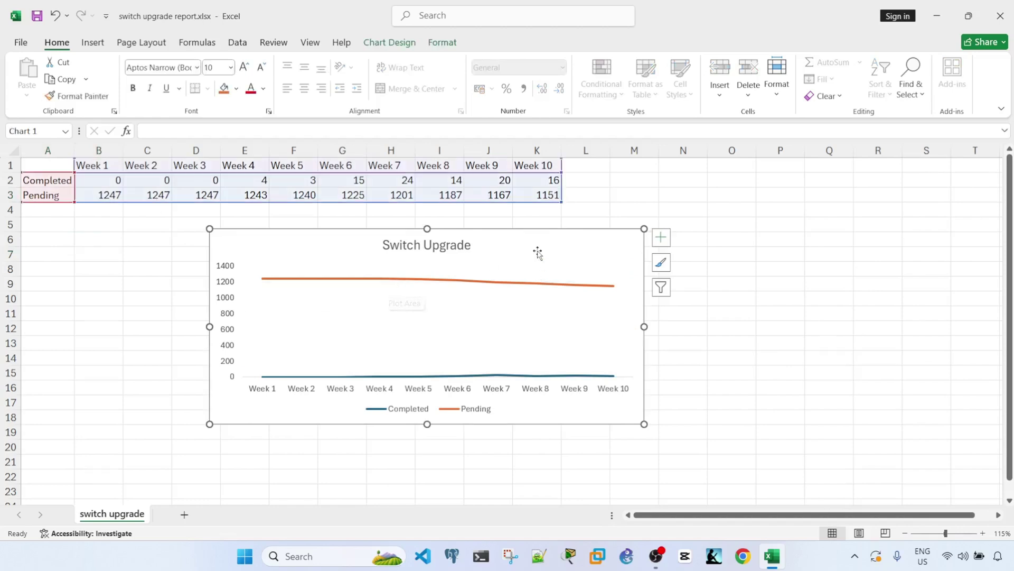
key(Delete)
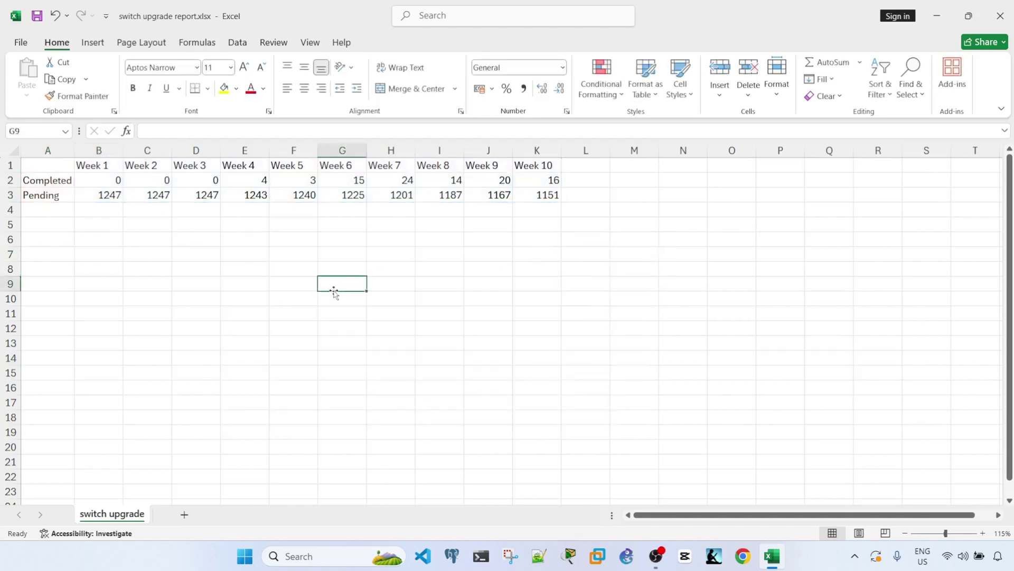
- Insert a Line chart from A1:K3 through Recommended Charts > All Charts
drag(51, 165, 544, 194)
click(93, 42)
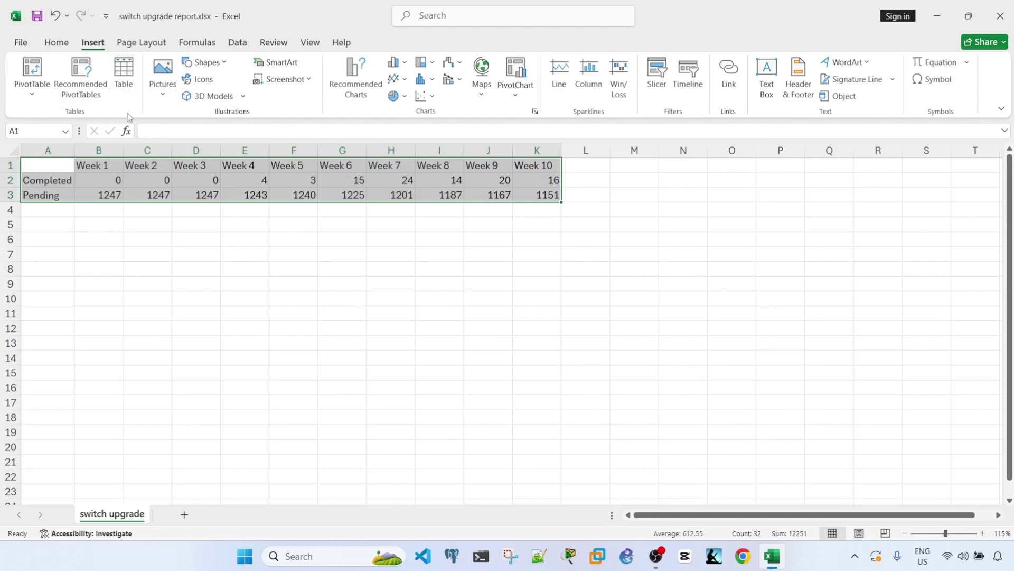
click(356, 77)
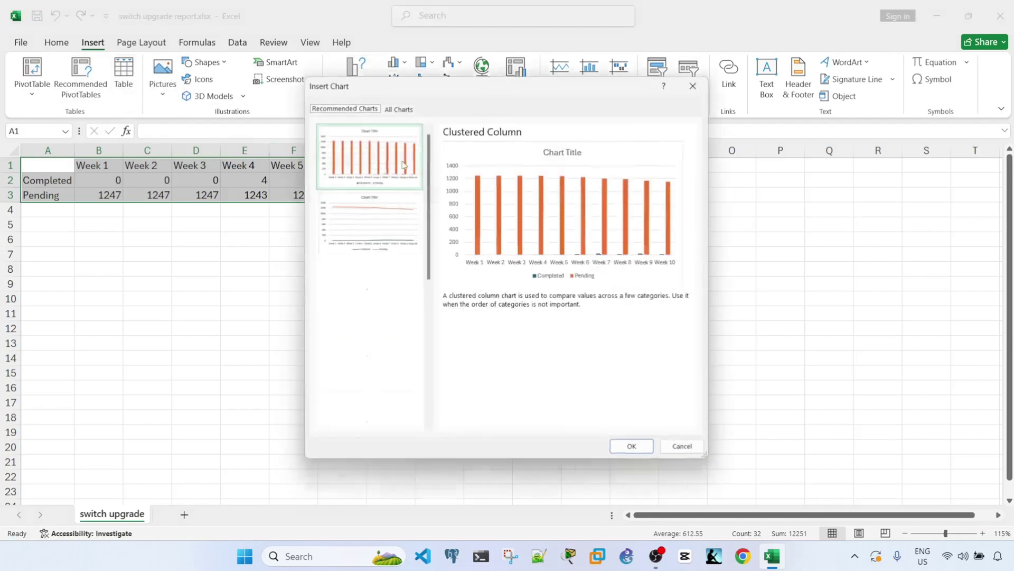
click(394, 105)
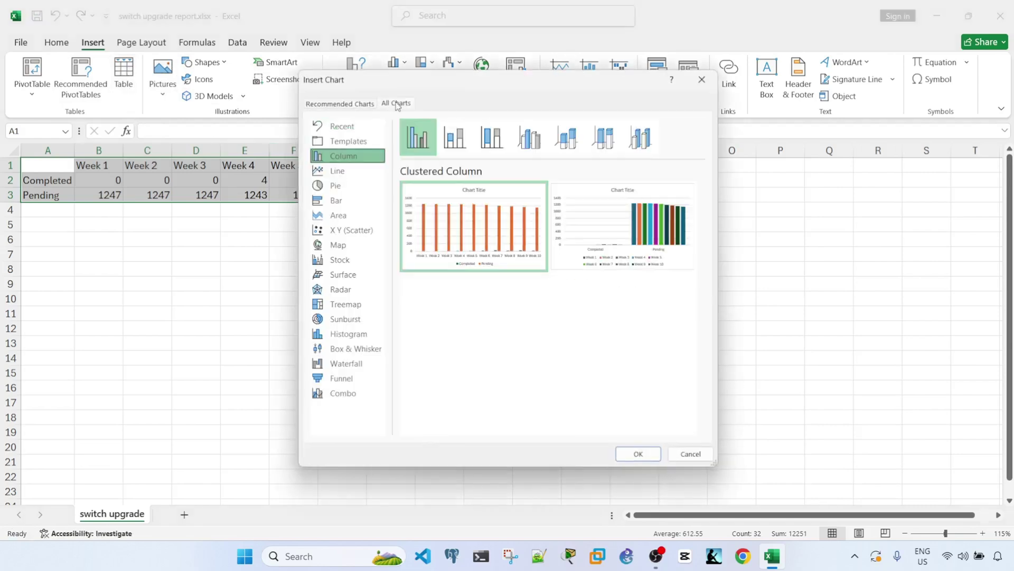
click(337, 171)
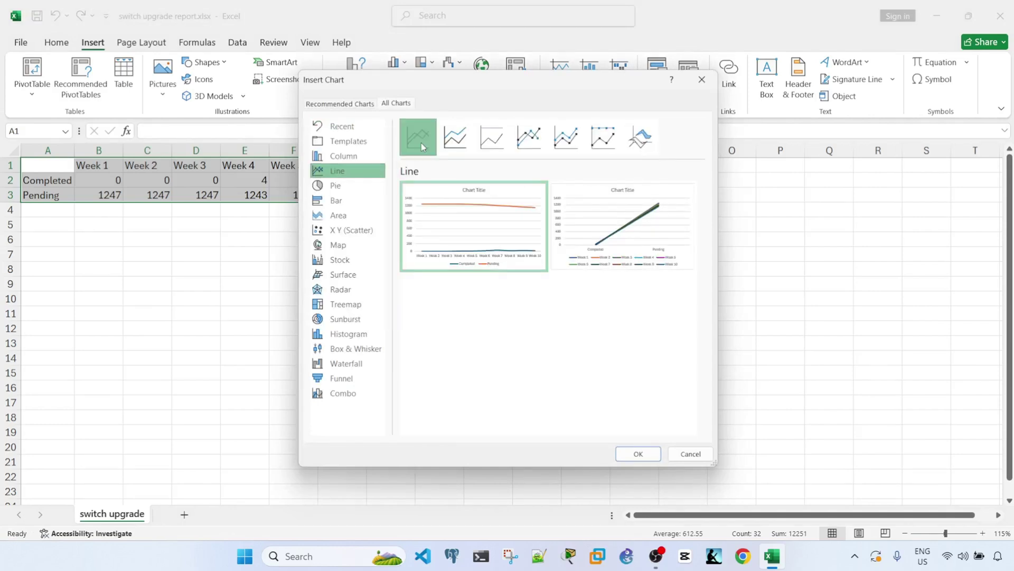
click(638, 453)
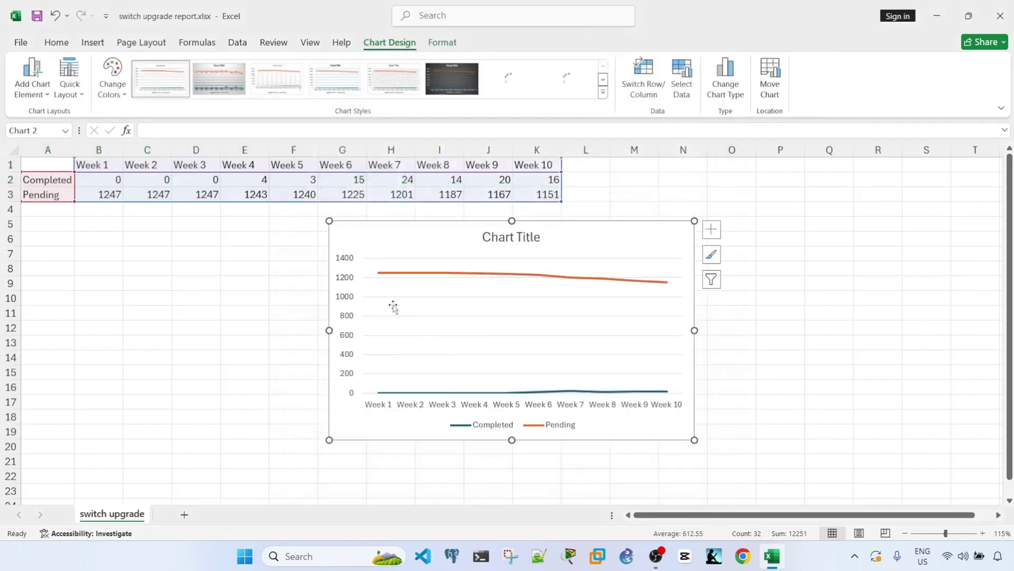
click(246, 296)
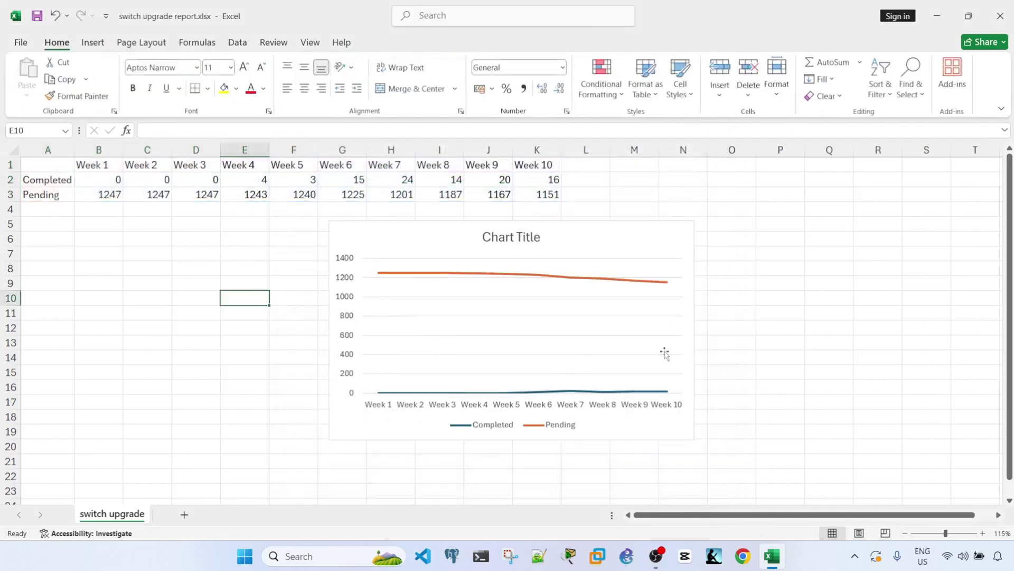
click(471, 410)
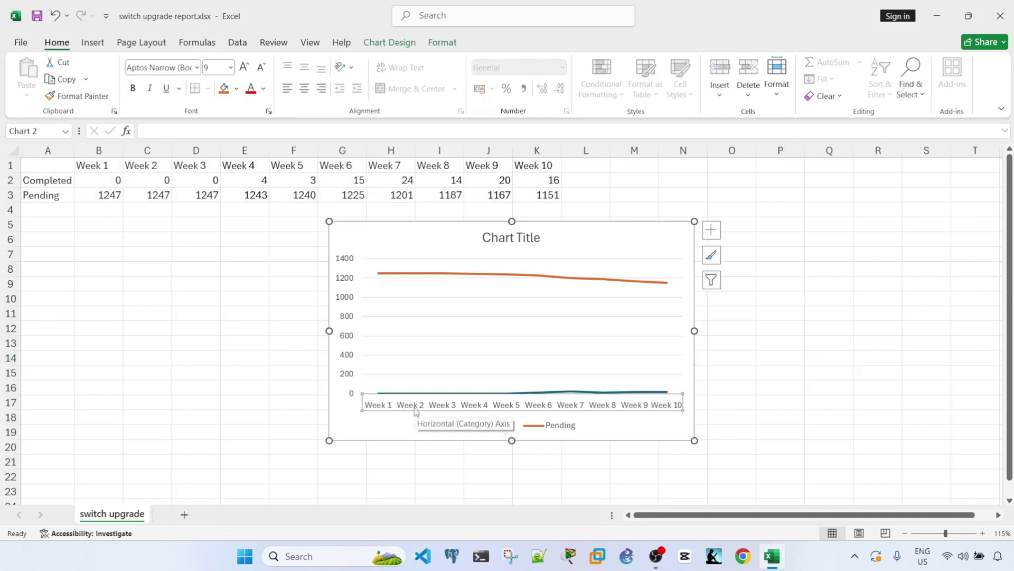
click(517, 478)
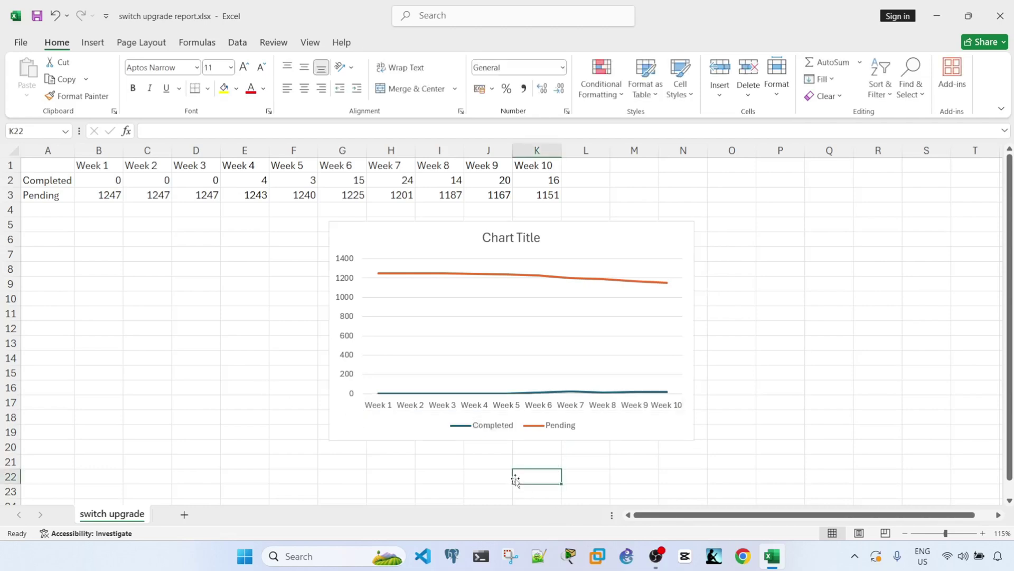
key(alt)
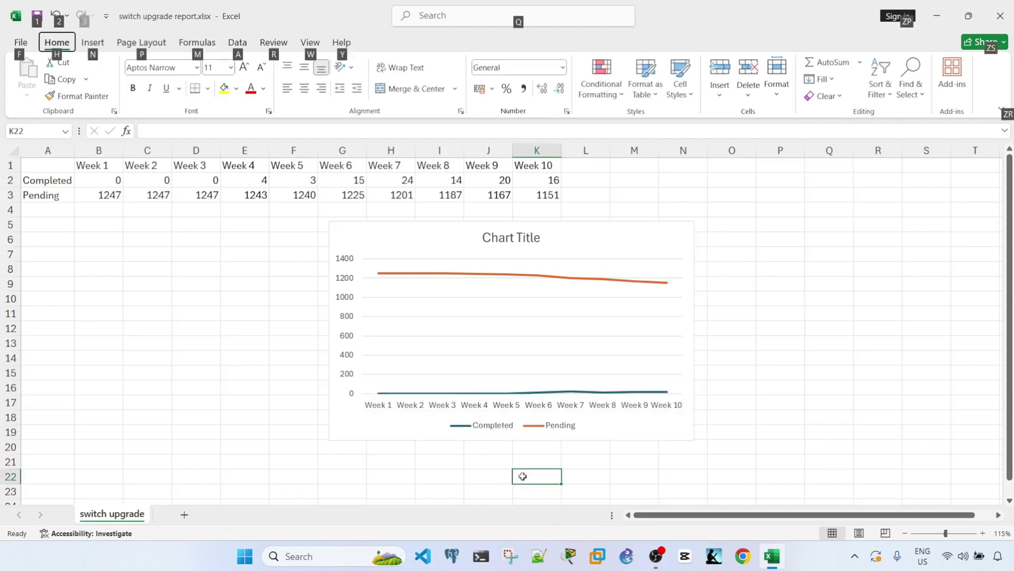
click(697, 461)
click(549, 475)
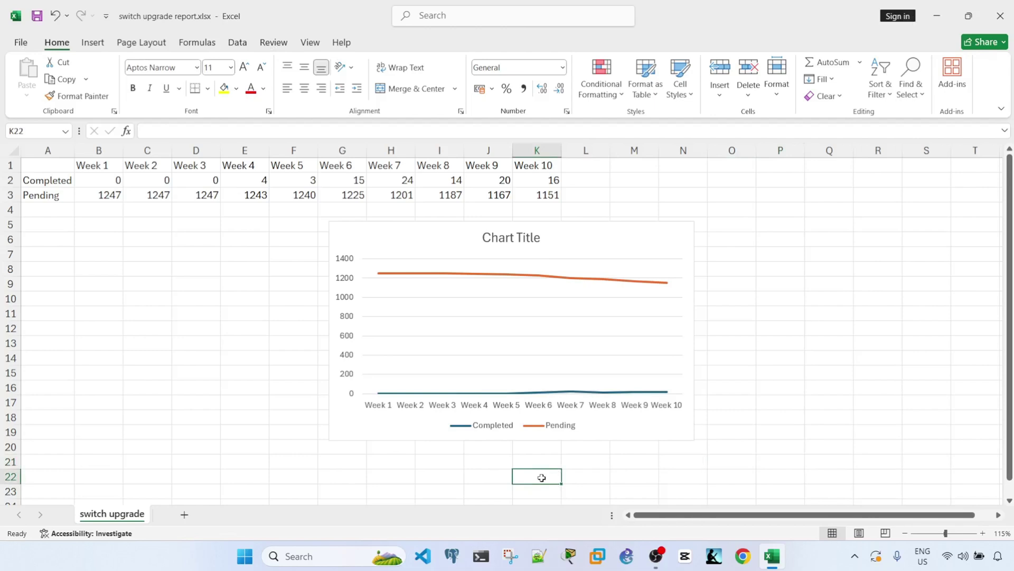
text(?)
key(BackSpace)
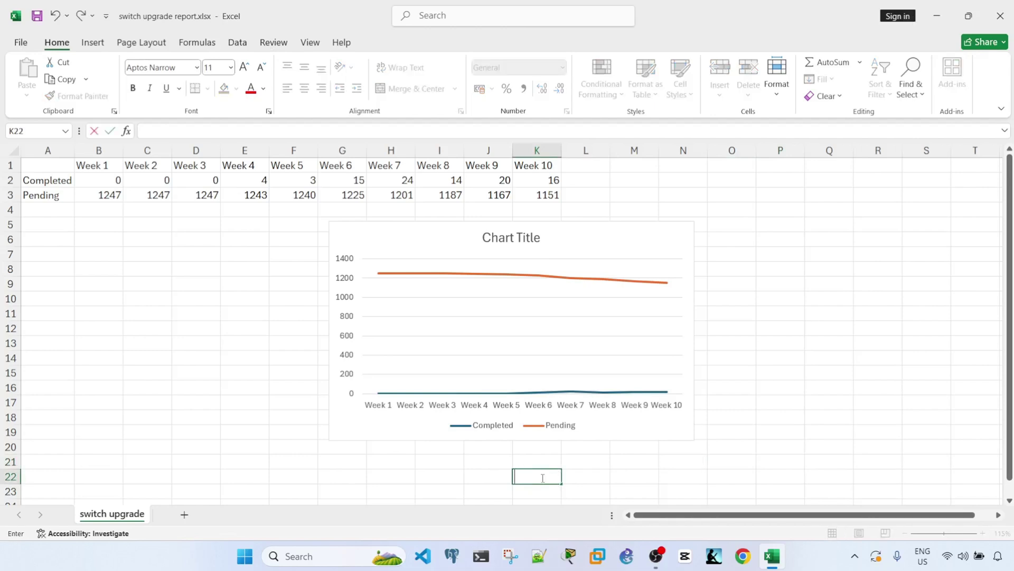
text(/)
click(391, 476)
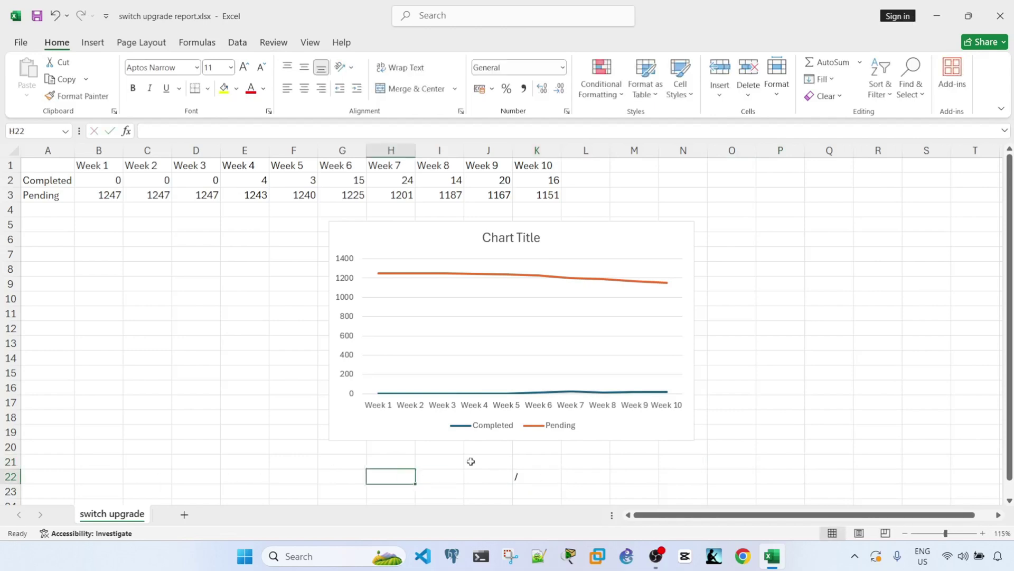
click(524, 476)
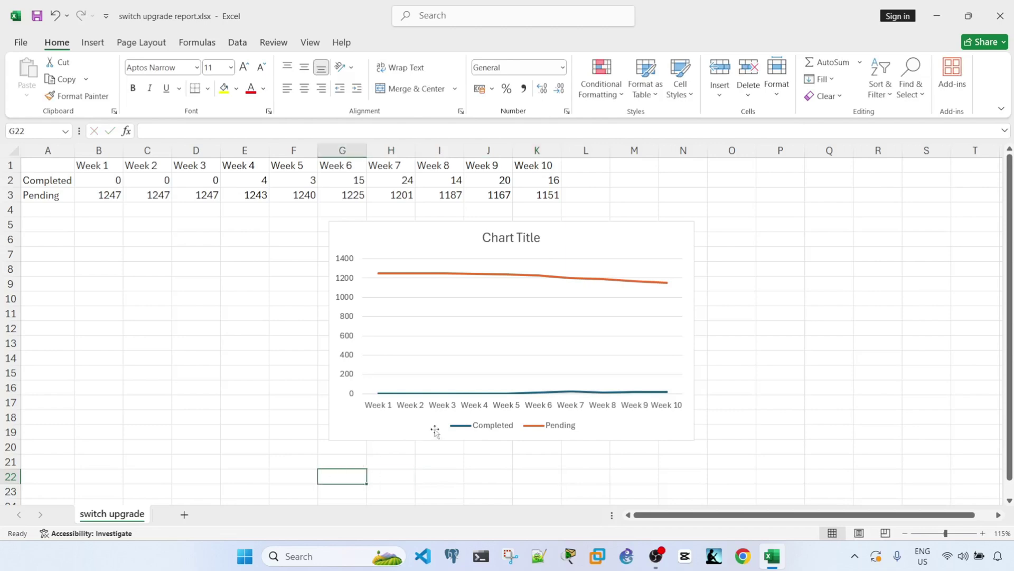
- Open Format Axis for the week axis and show its Text Options > Text Box settings
double_click(448, 396)
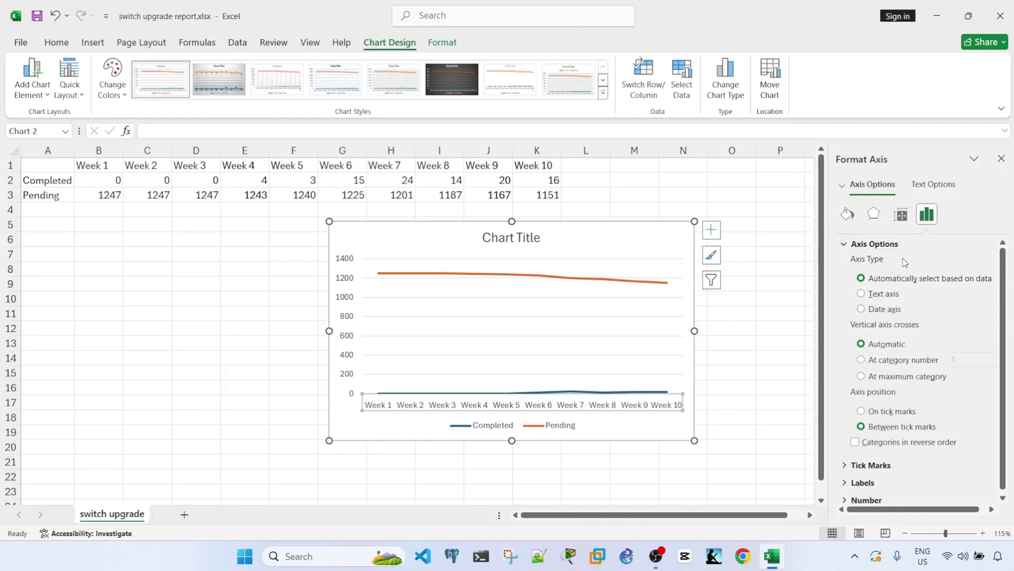
click(902, 215)
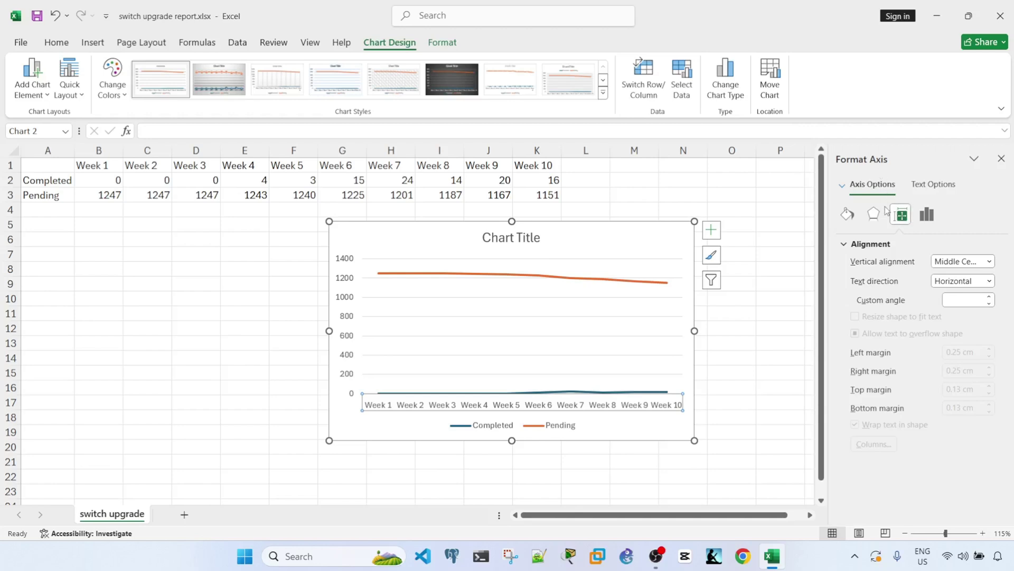
click(938, 186)
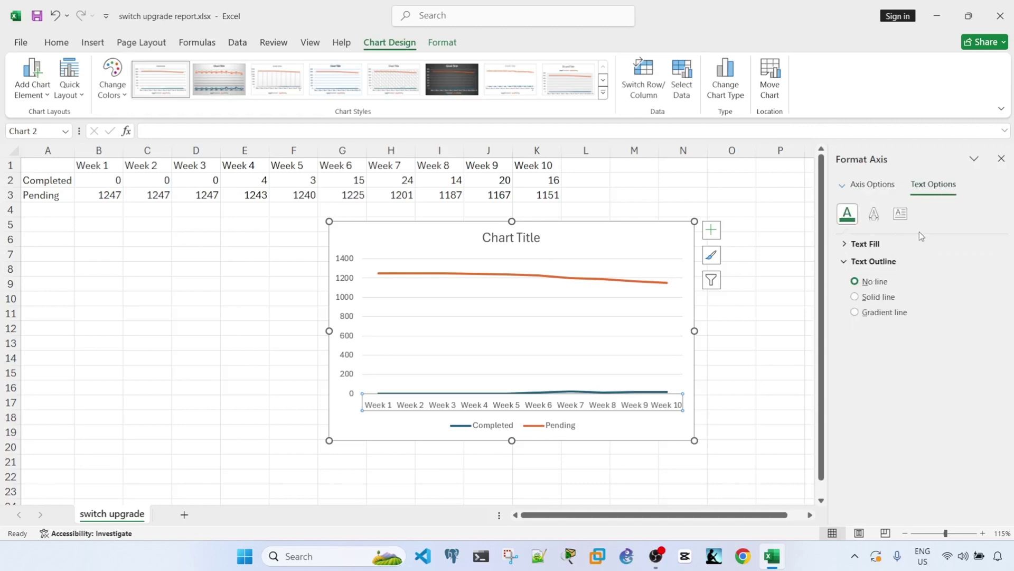
click(900, 213)
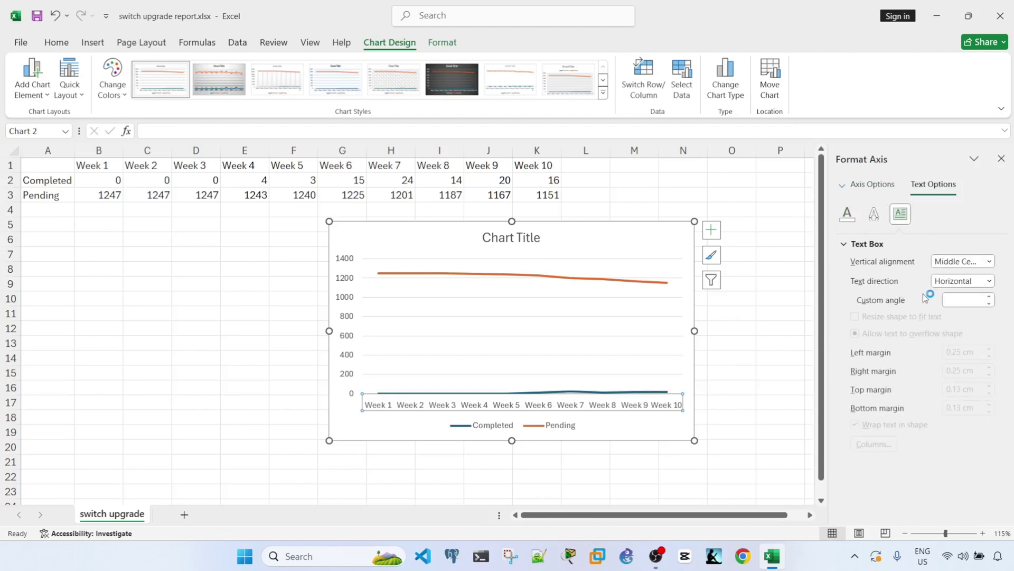
- Return to the week labels' Text Box settings and open the Text direction dropdown
click(877, 186)
click(901, 214)
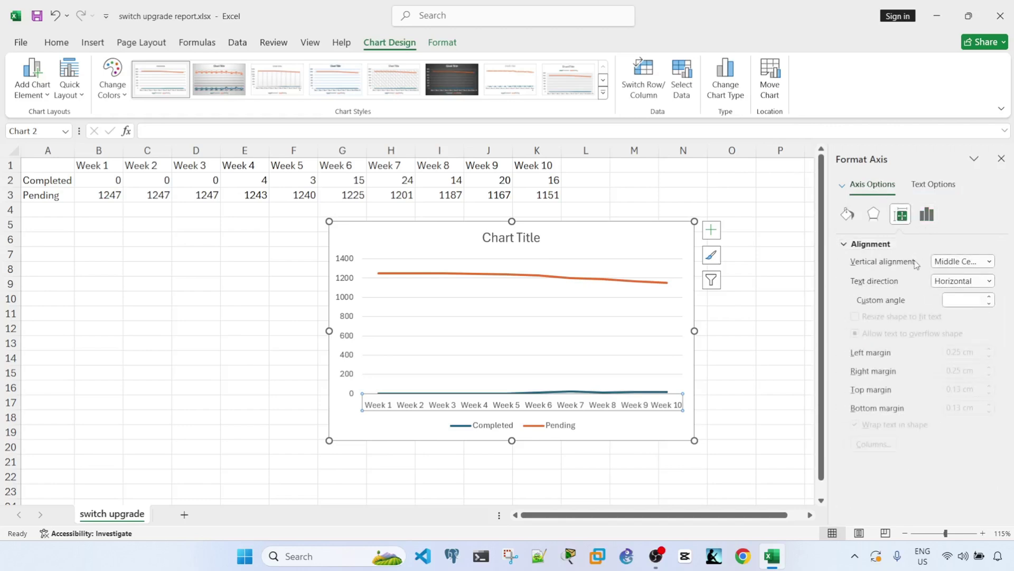
click(924, 186)
click(901, 215)
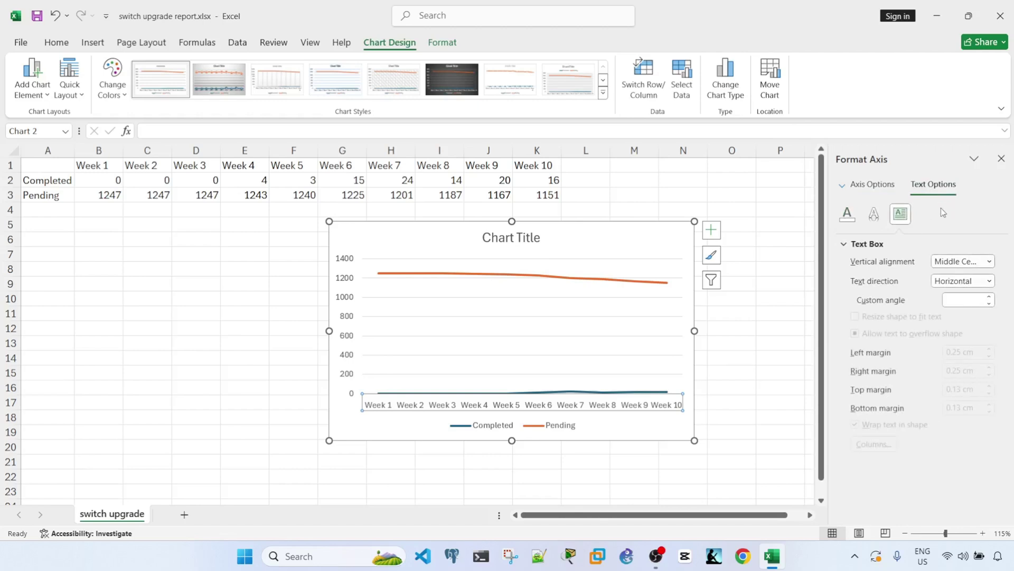
click(985, 283)
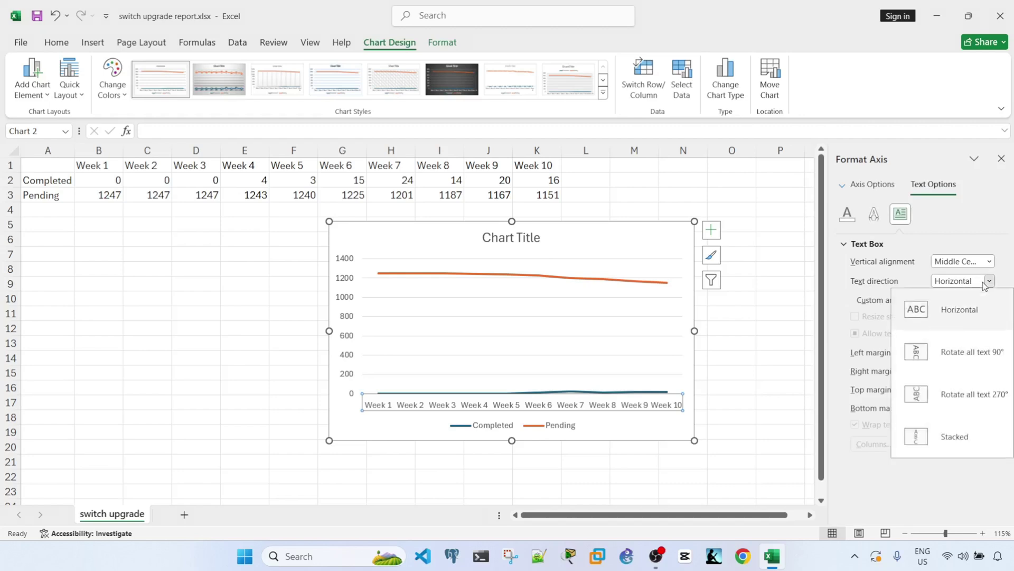
- Set the week axis labels' Text direction to Rotate all text 90°
click(958, 314)
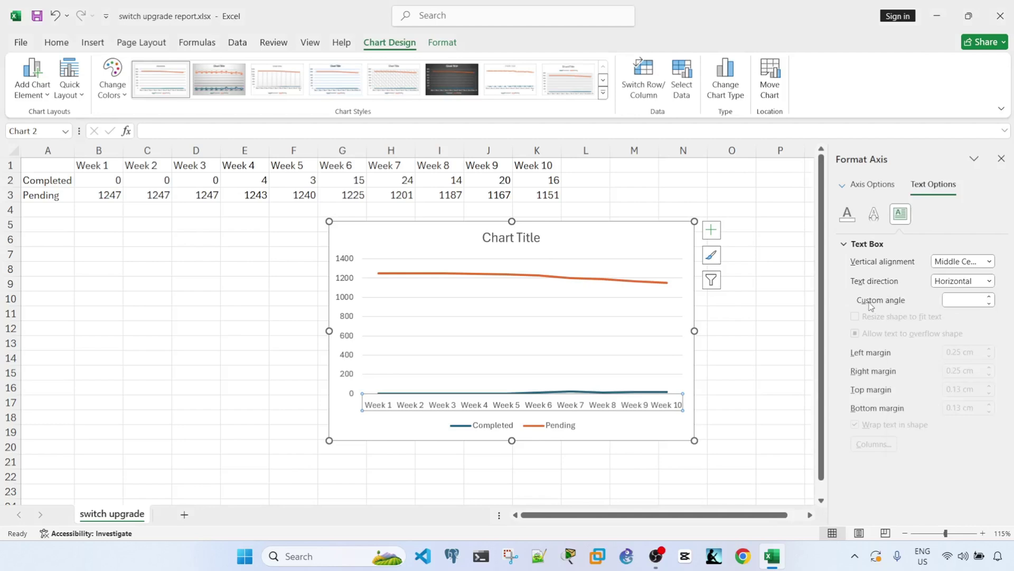
click(947, 299)
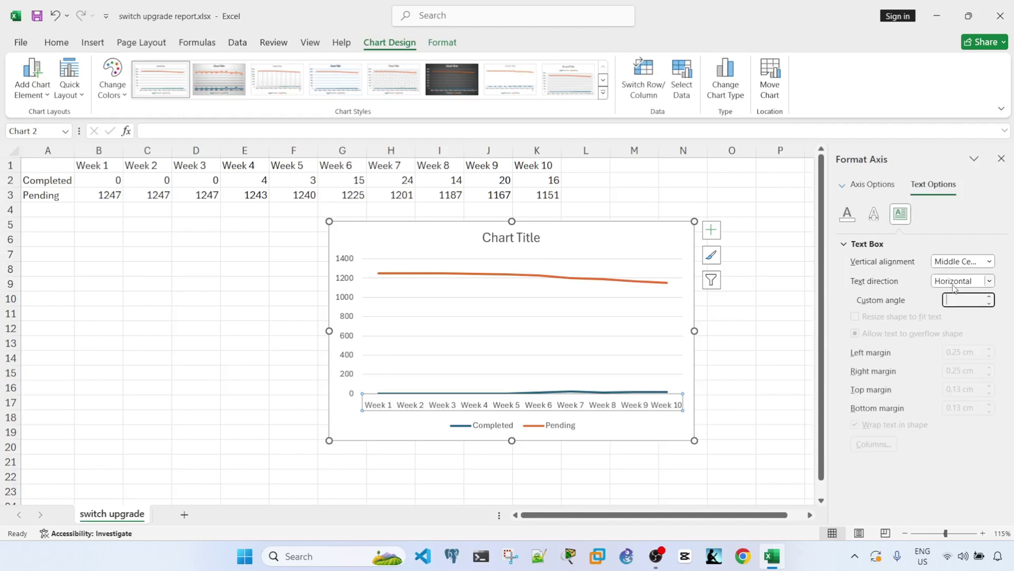
click(954, 287)
click(949, 357)
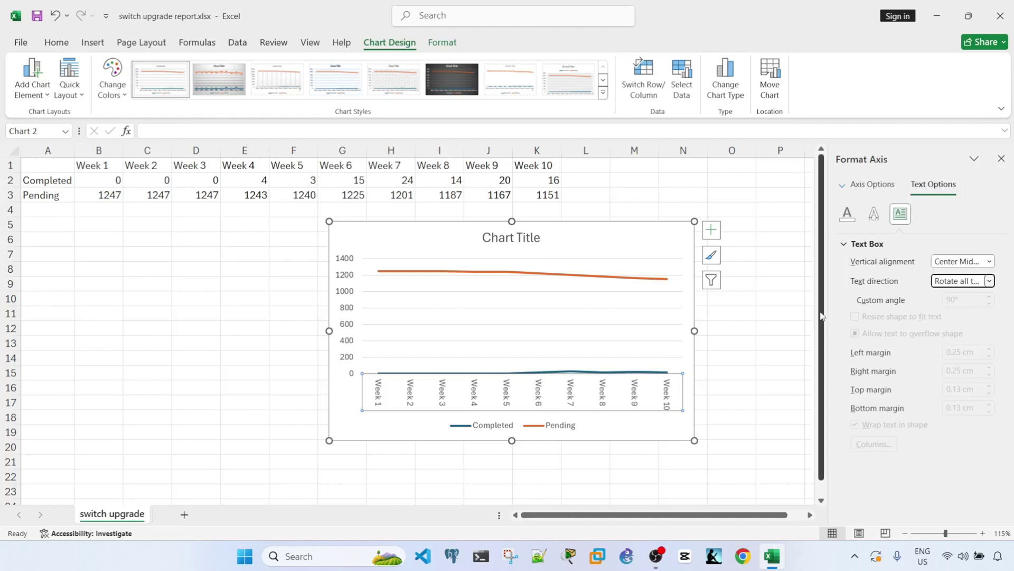
- Try Rotate all text 270° and Stacked, then set Text direction back to Horizontal
click(962, 286)
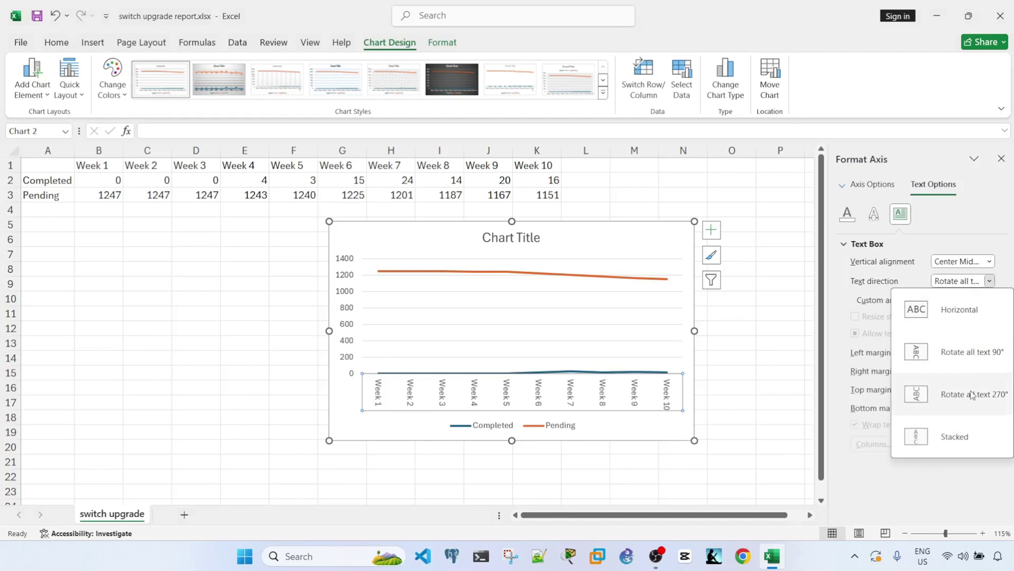
click(938, 392)
click(952, 285)
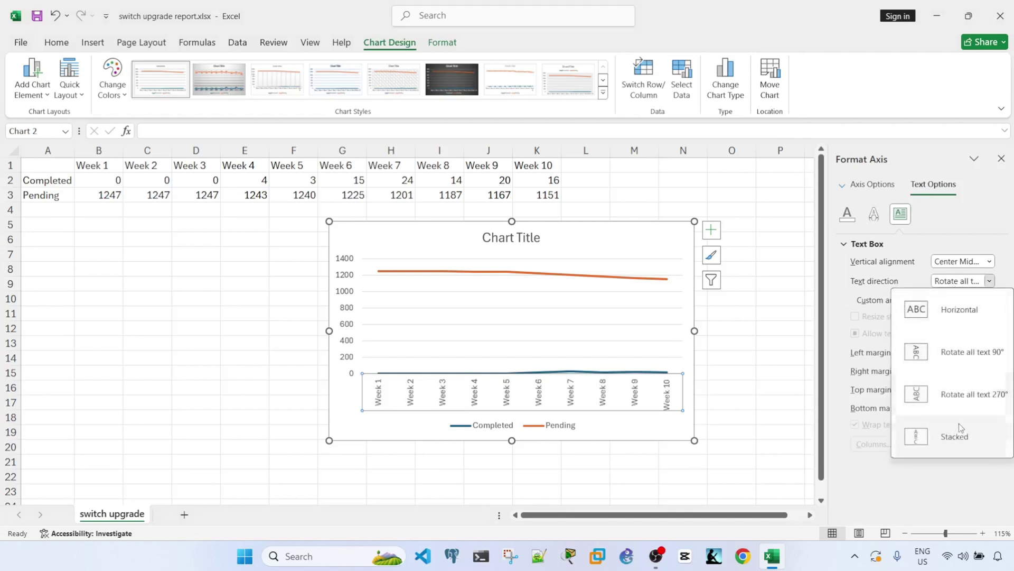
click(955, 438)
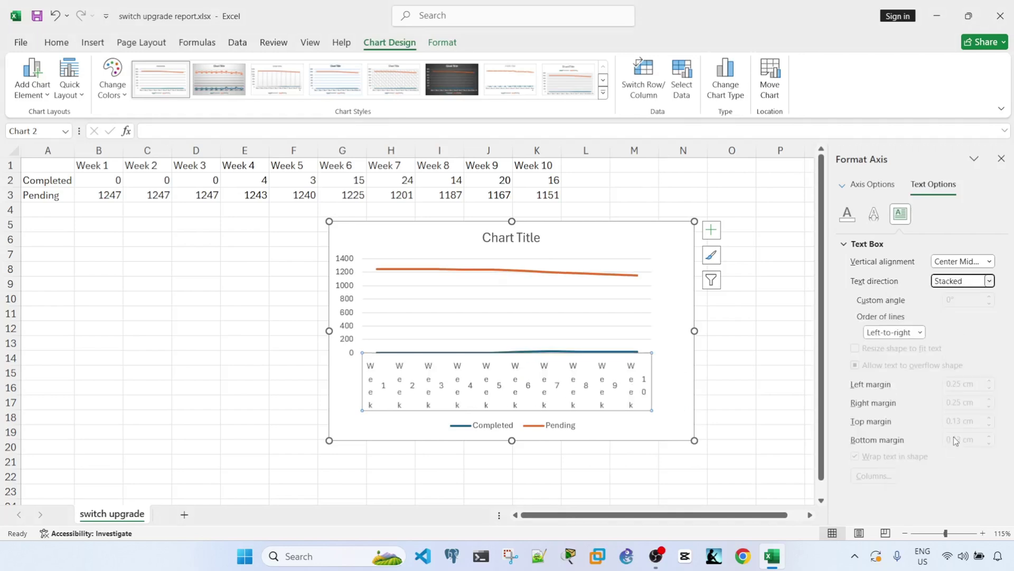
click(949, 286)
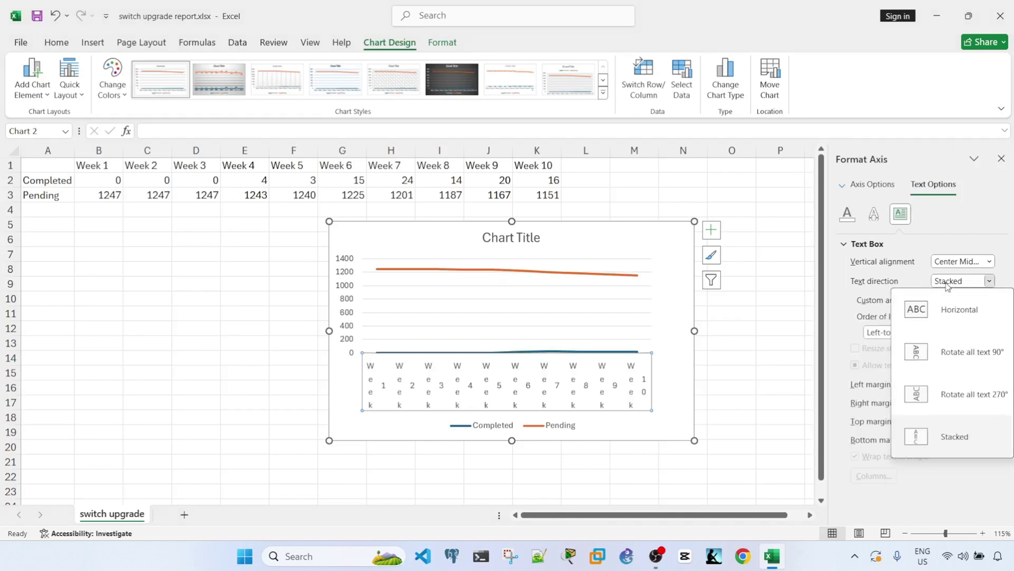
click(949, 320)
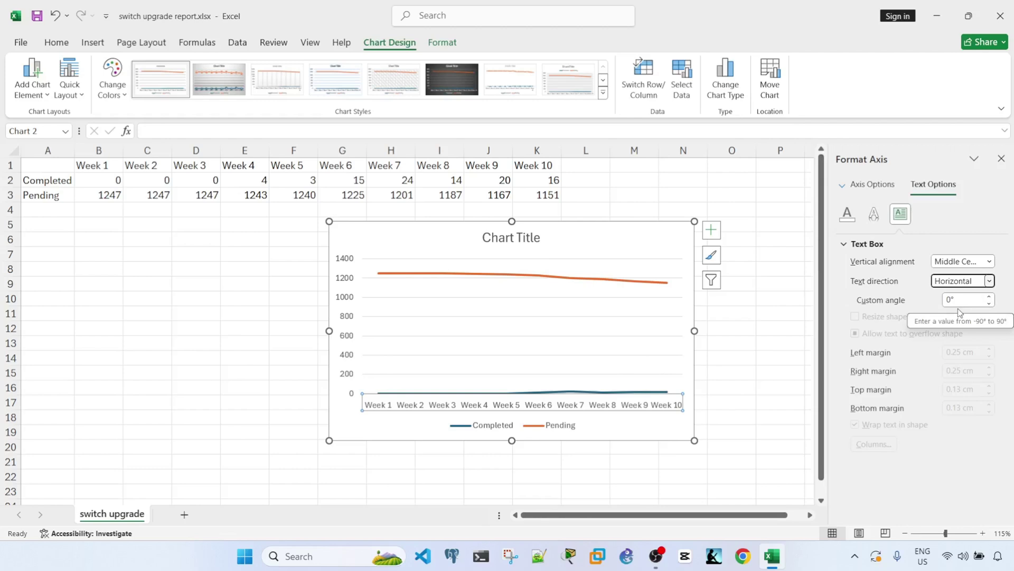
- Set the week labels' Custom angle to 90°
click(954, 300)
key(BackSpace)
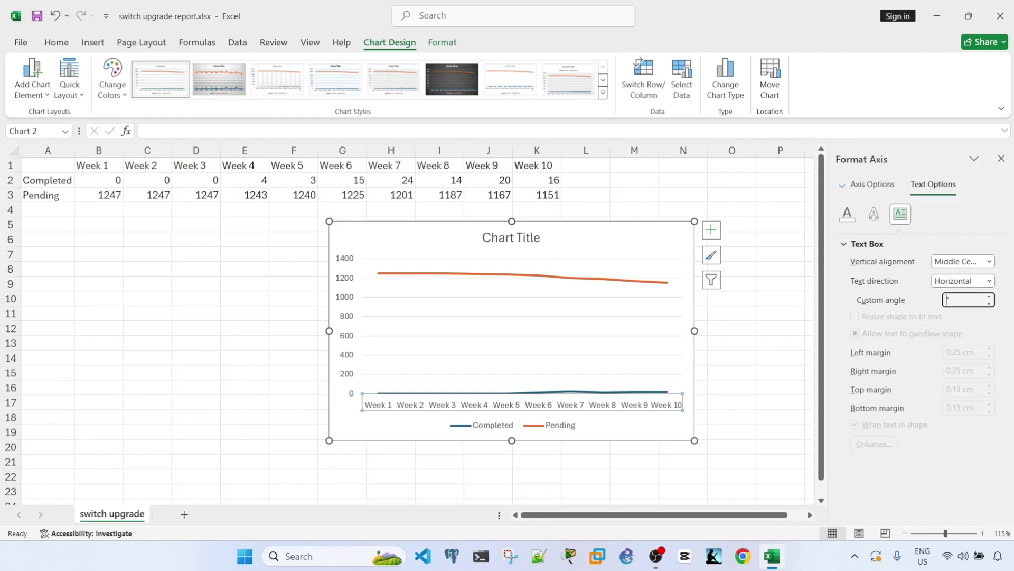
text(90)
key(Return)
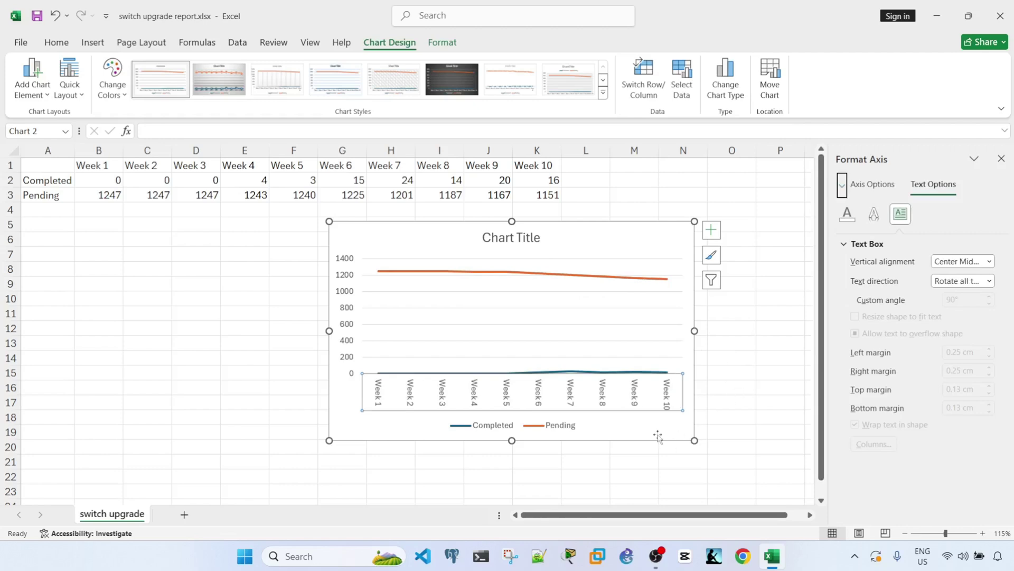
- Reset Text direction to Horizontal and enter 45 in the Custom angle box
click(980, 282)
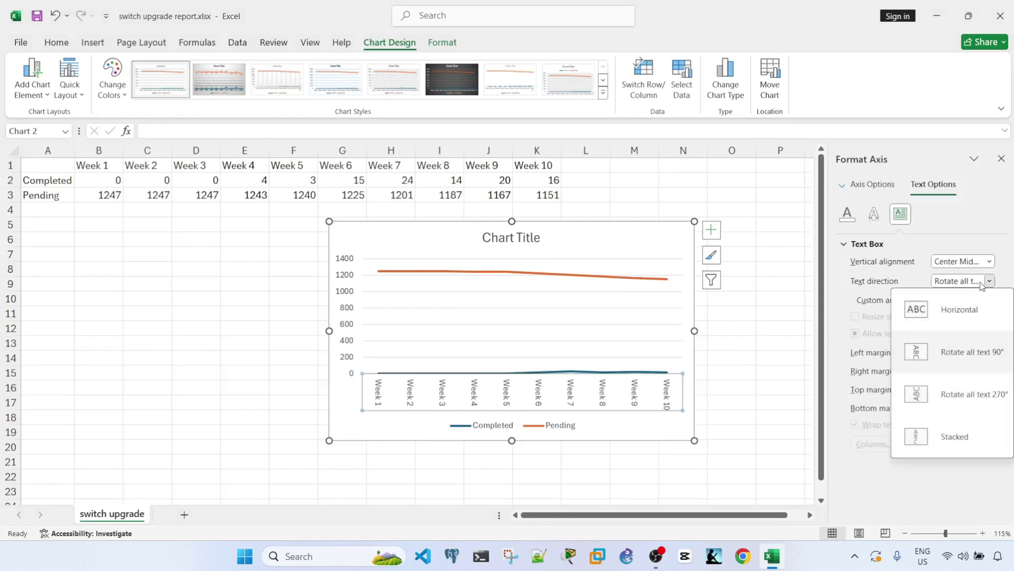
click(962, 315)
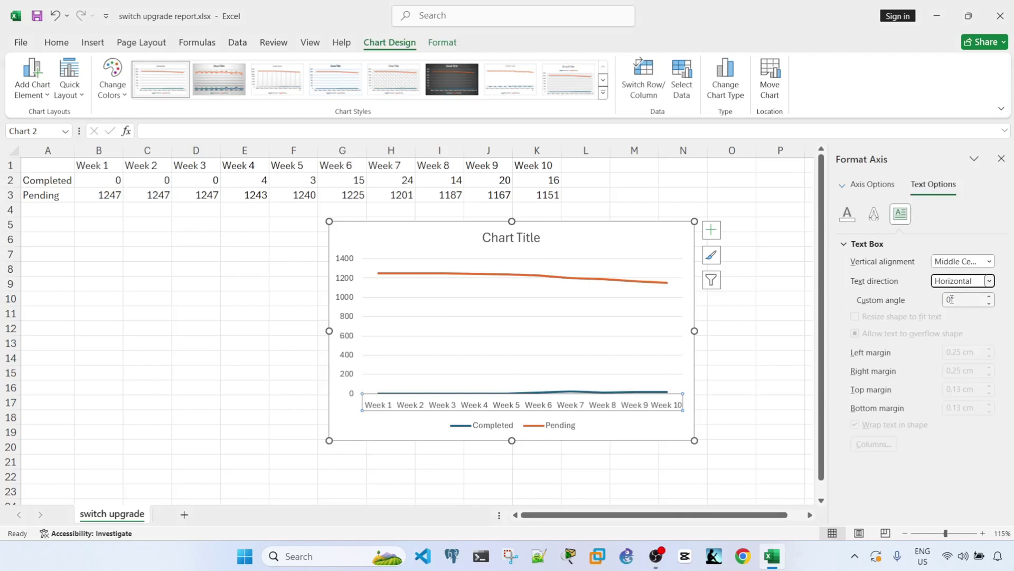
click(949, 300)
text(4)
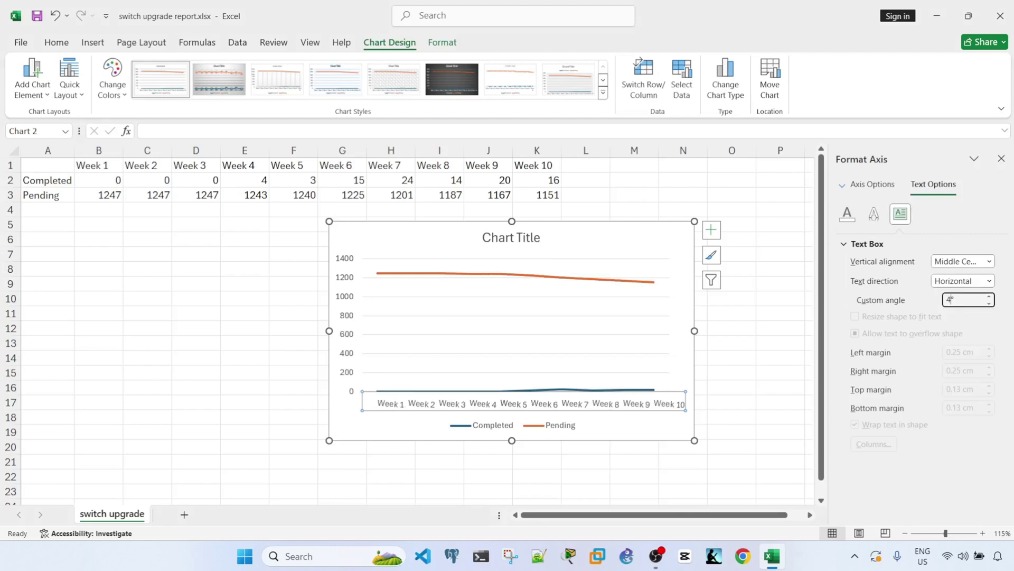
text(5)
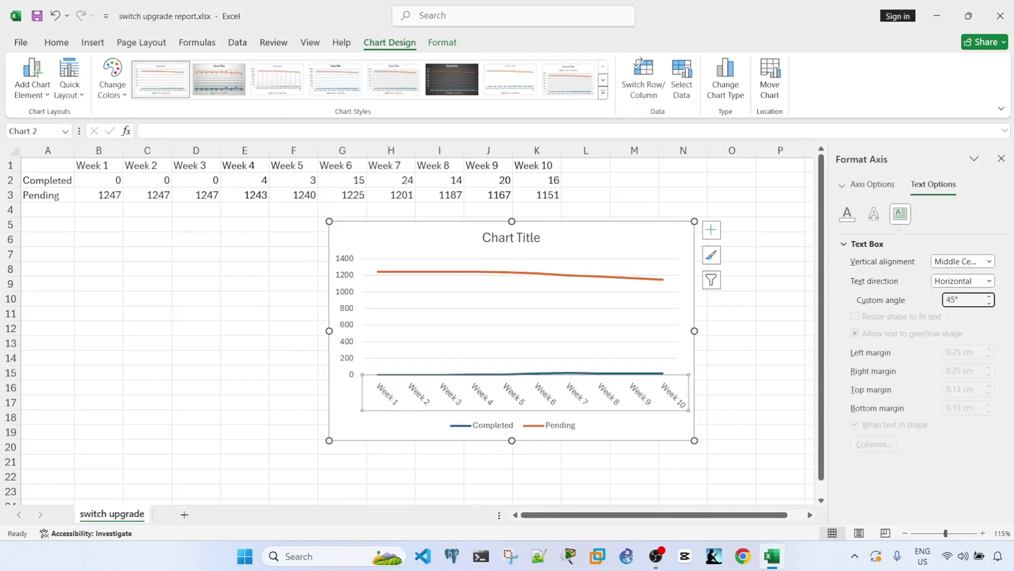
- Clear the Custom angle value and type -45
click(763, 338)
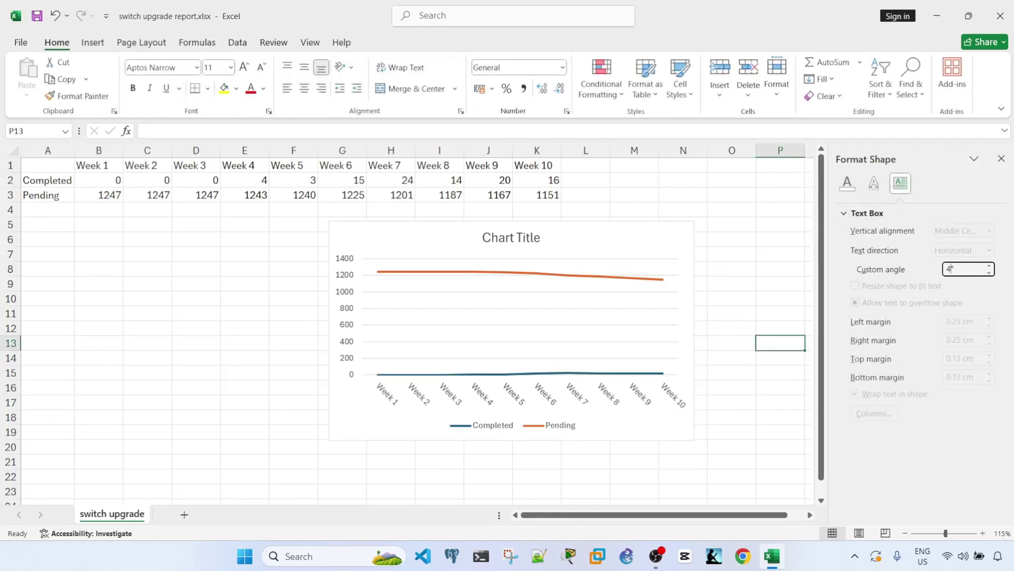
key(BackSpace)
key(BackSpace)
text(-45)
click(973, 266)
- Reselect the week axis and make its Custom angle -45° so labels slant upward
click(623, 422)
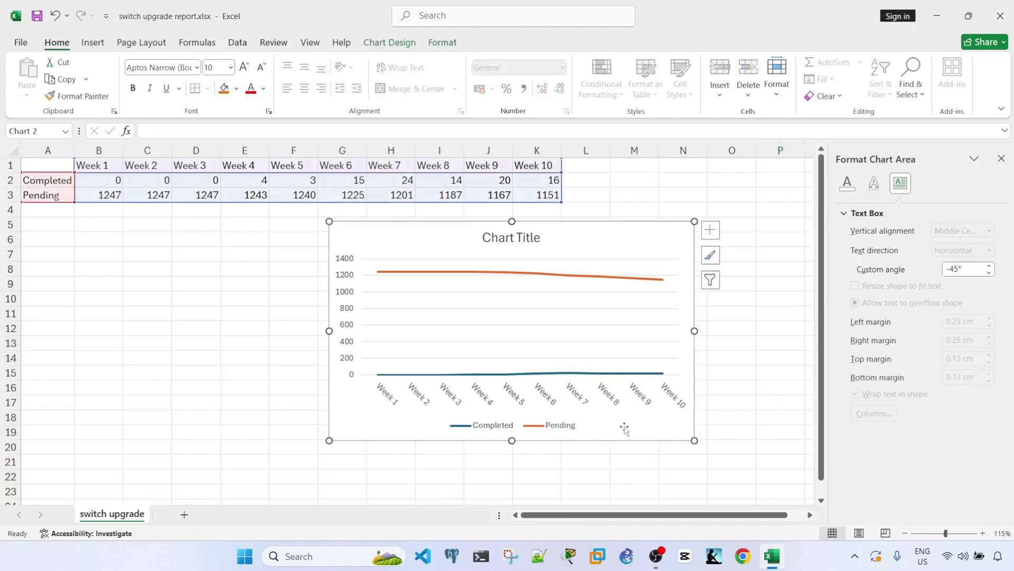
click(624, 402)
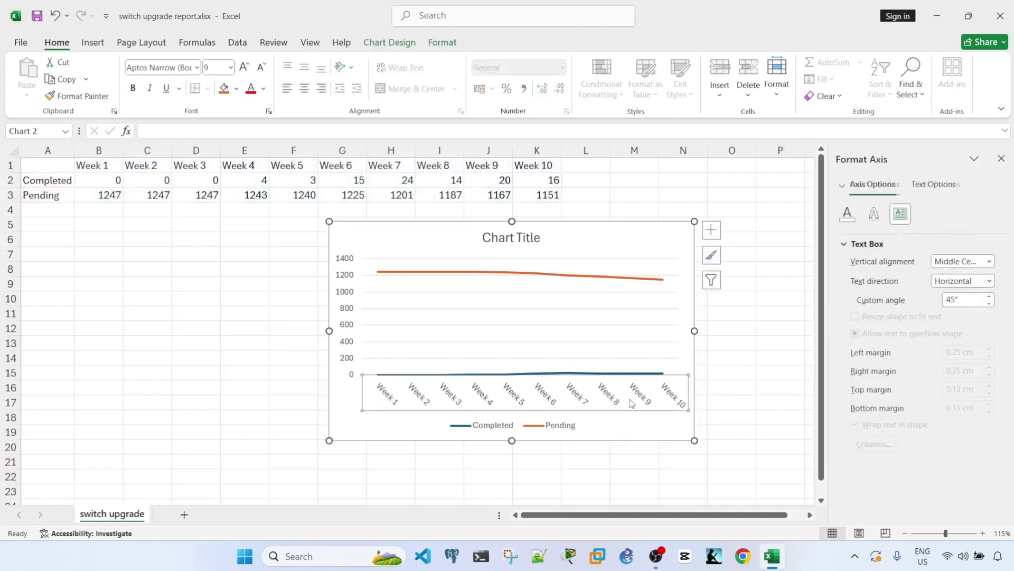
click(955, 301)
click(948, 300)
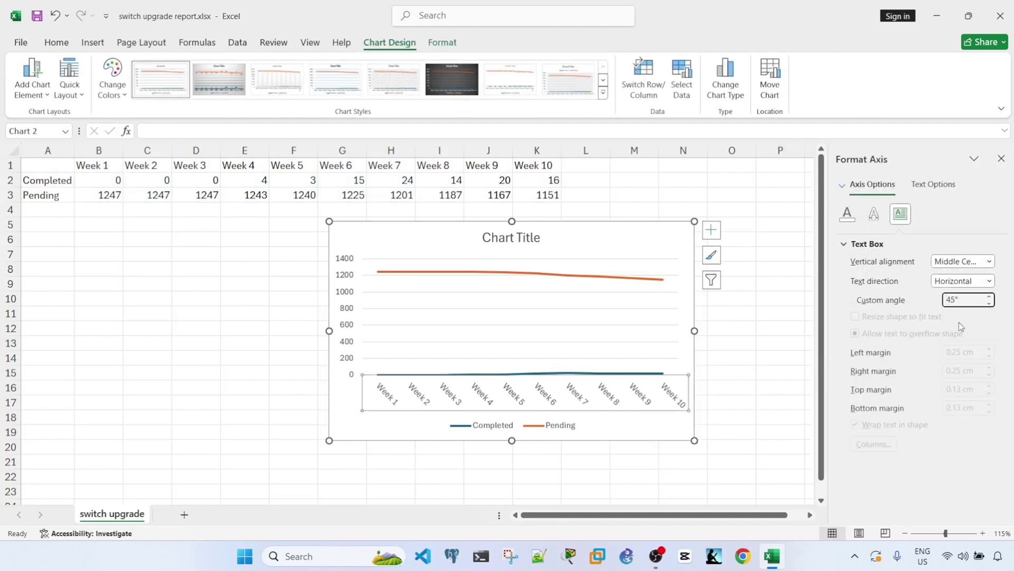
text(-)
key(Return)
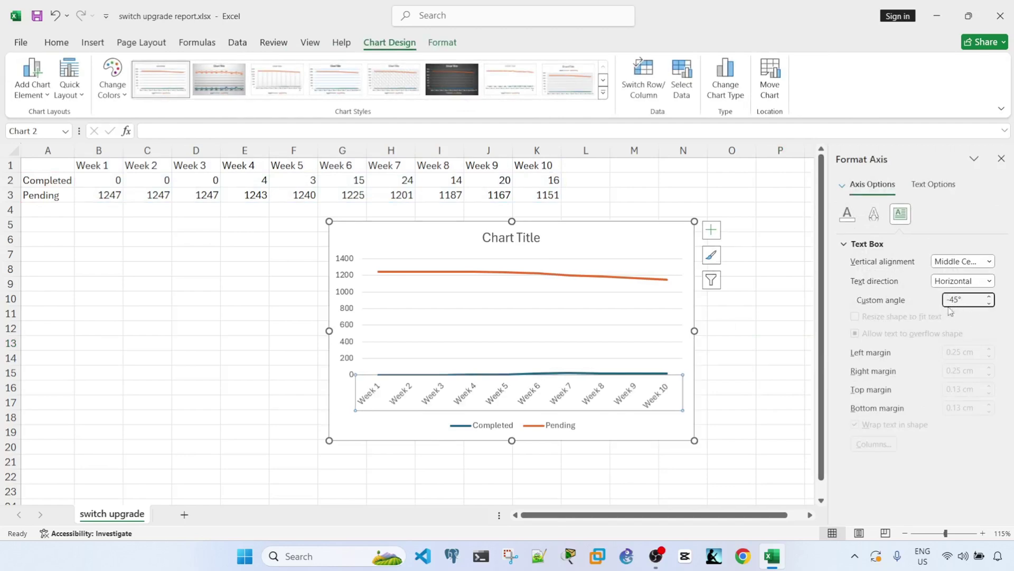
click(977, 302)
click(734, 343)
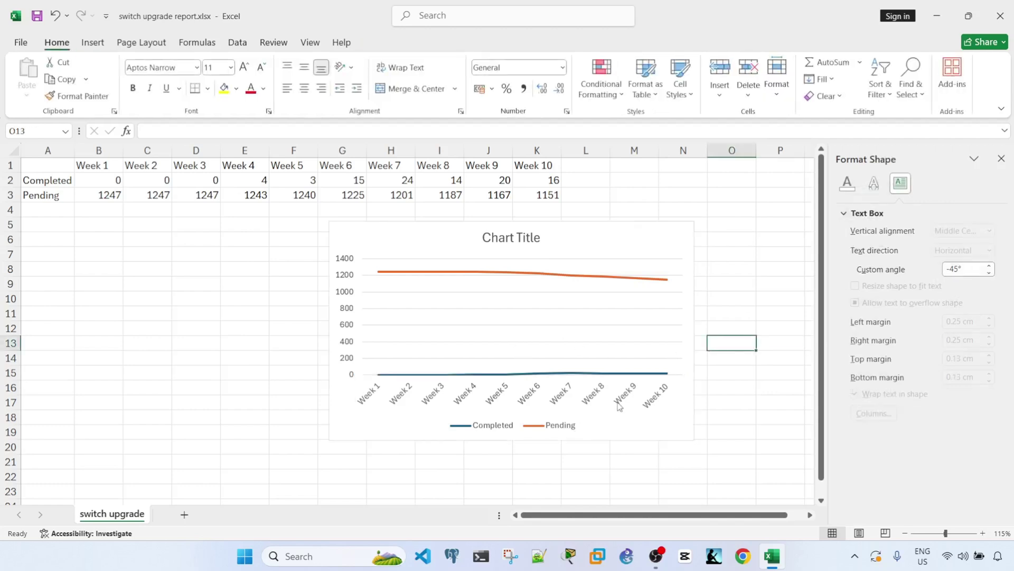
- Deselect the chart and close the Format pane to show the finished line chart
click(467, 403)
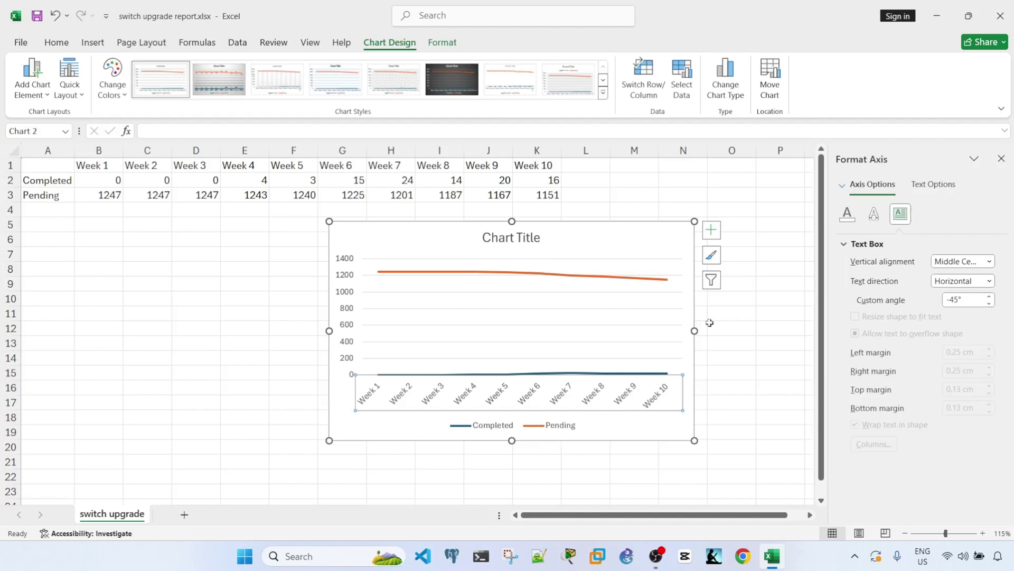
click(775, 286)
click(1000, 159)
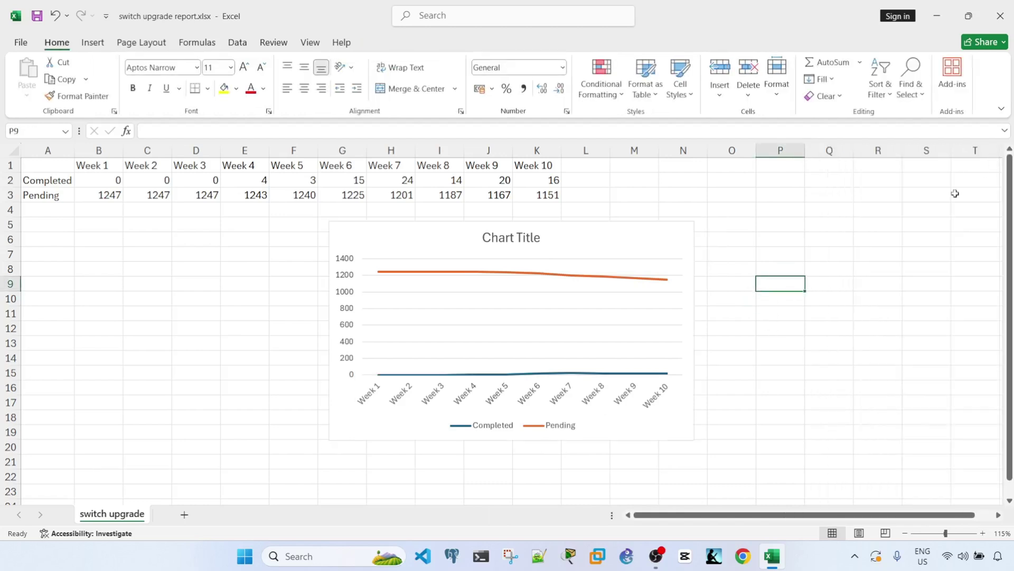